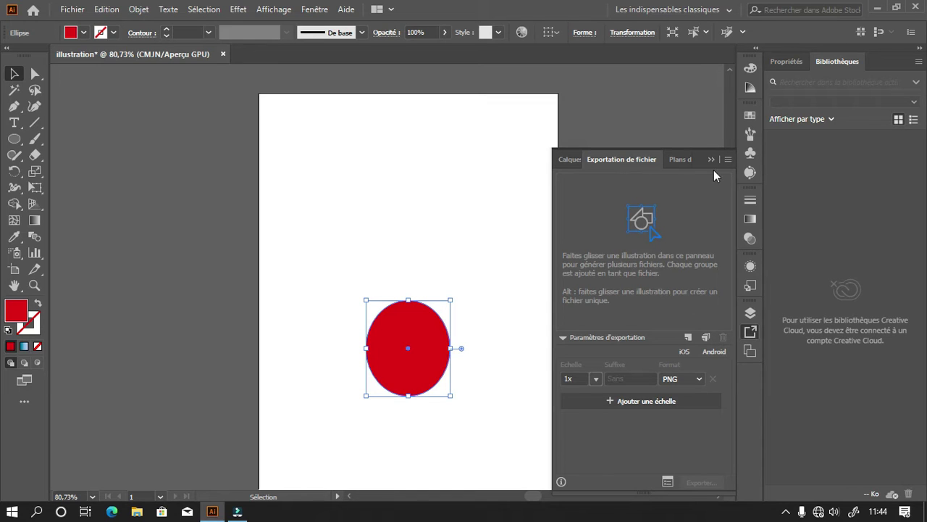
Collapse the Exportation de fichiers panel, look over the file export commands, and deselect the red ellipse
{"action": "left_click", "coordinate": [752, 337]}
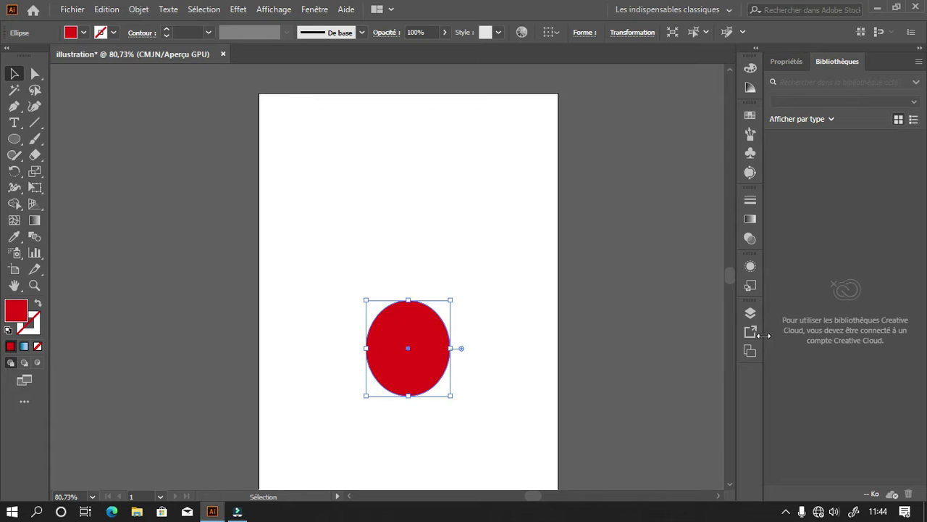
{"action": "left_click", "coordinate": [72, 8]}
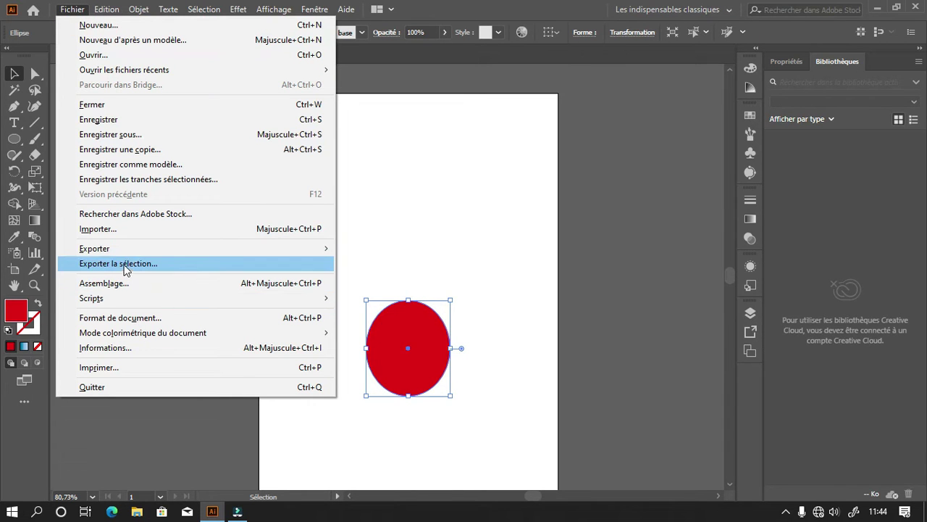
{"action": "mouse_move", "coordinate": [111, 249]}
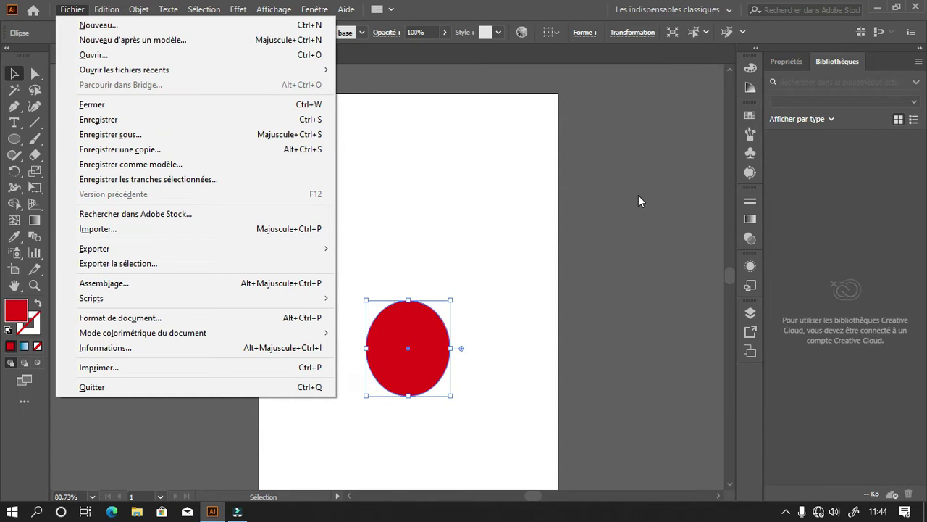
{"action": "left_click", "coordinate": [583, 196]}
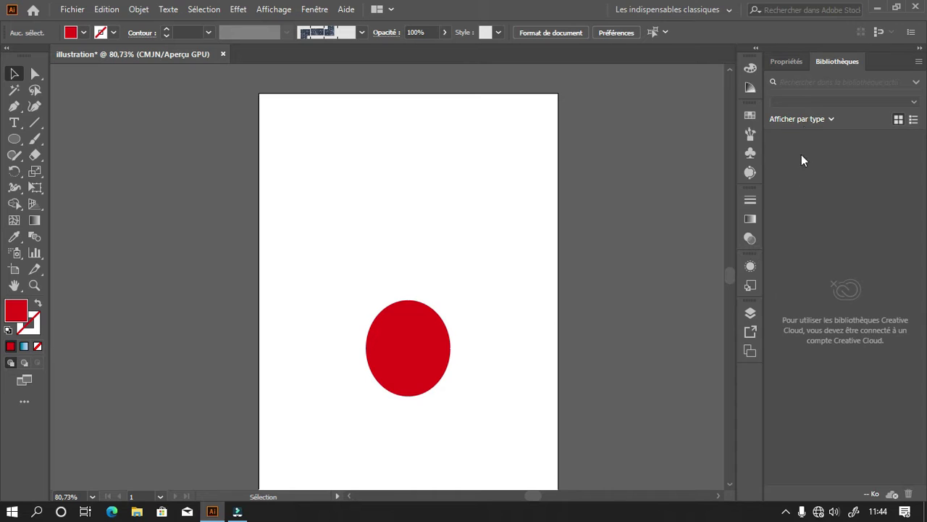
Look at the Propriétés options, and reorder the colour panel group so Couleur comes after Guide des couleurs
{"action": "left_click", "coordinate": [786, 62]}
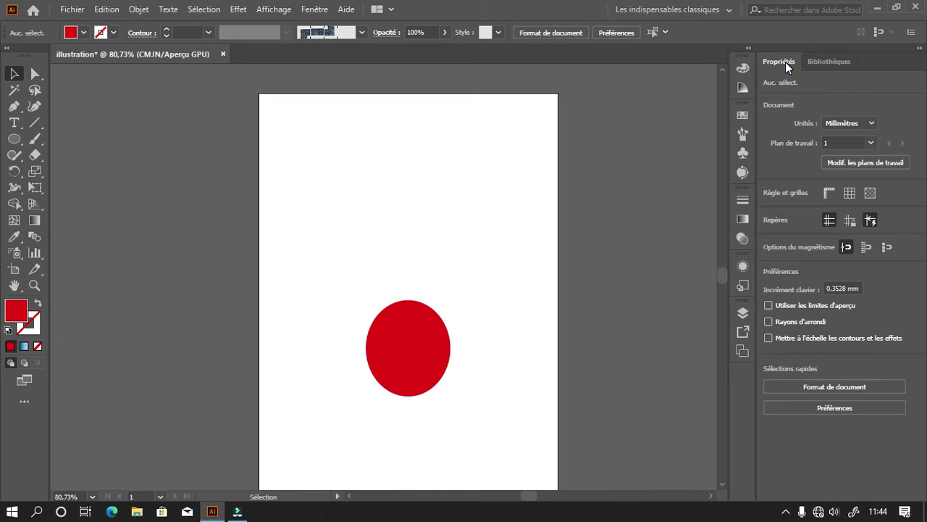
{"action": "left_click", "coordinate": [818, 62]}
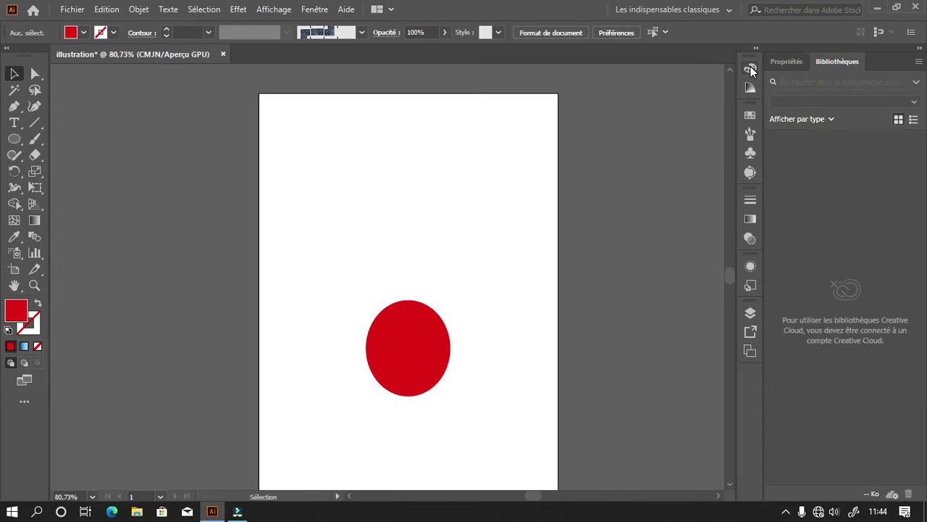
{"action": "left_click", "coordinate": [751, 68]}
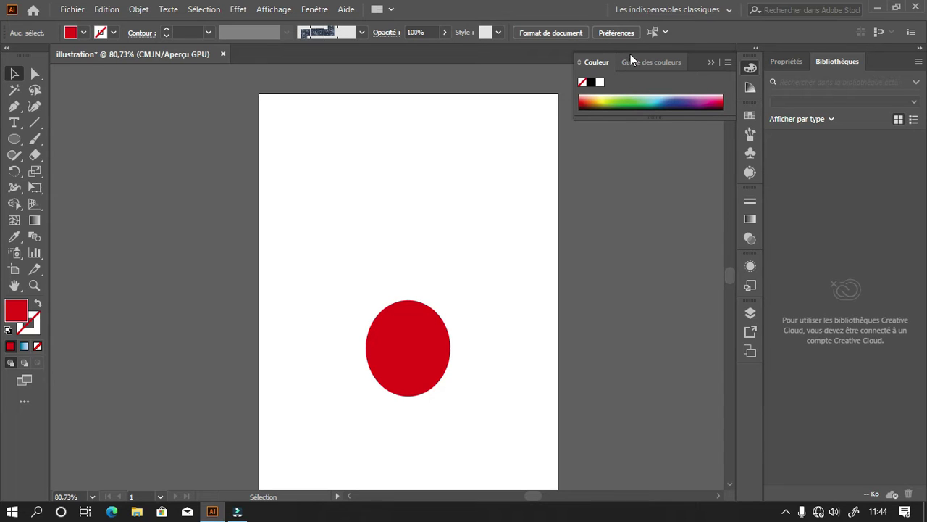
{"action": "left_click_drag", "start_coordinate": [600, 61], "coordinate": [659, 61]}
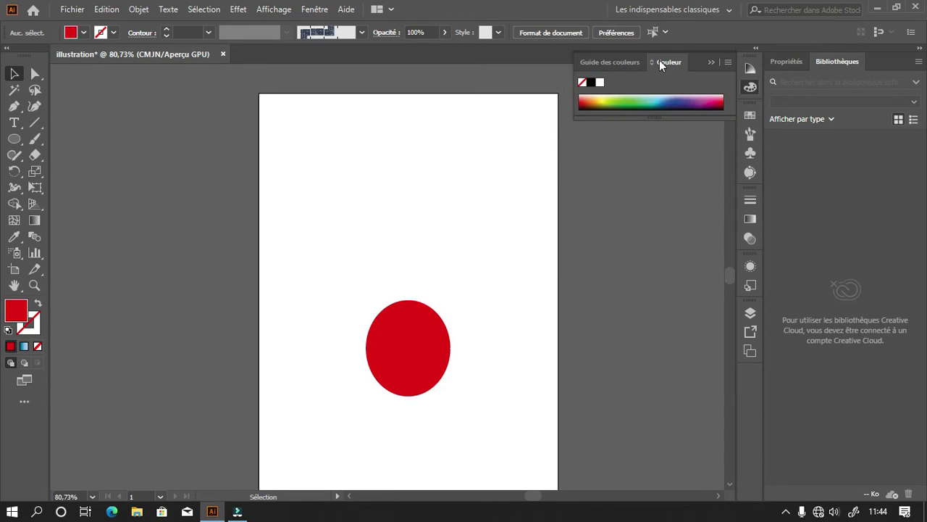
{"action": "left_click", "coordinate": [665, 61]}
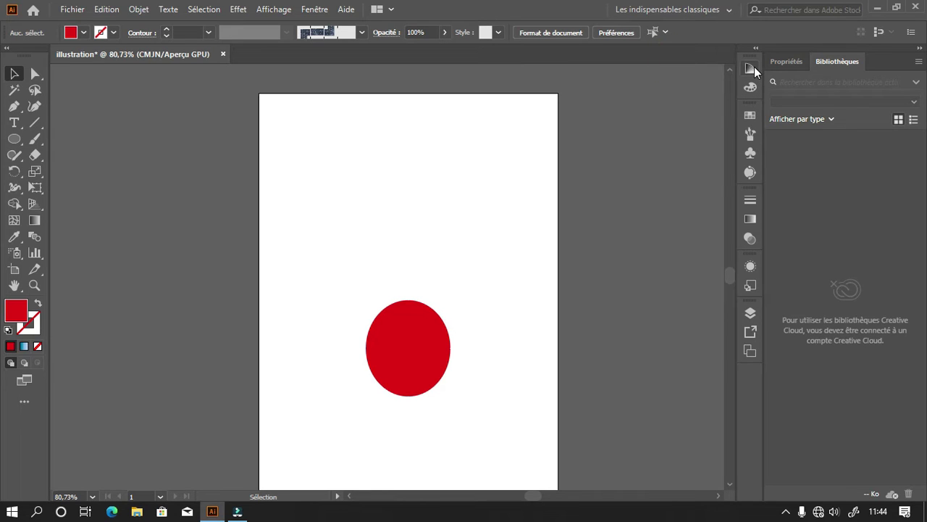
Dock the Guide des couleurs panel as a separate group above Propriétés and Bibliothèques
{"action": "left_click", "coordinate": [752, 68]}
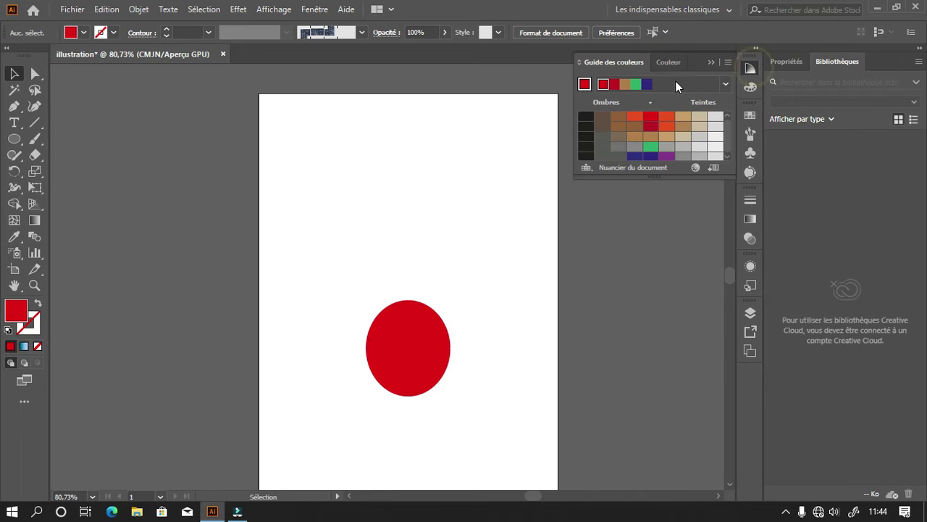
{"action": "left_click", "coordinate": [614, 61]}
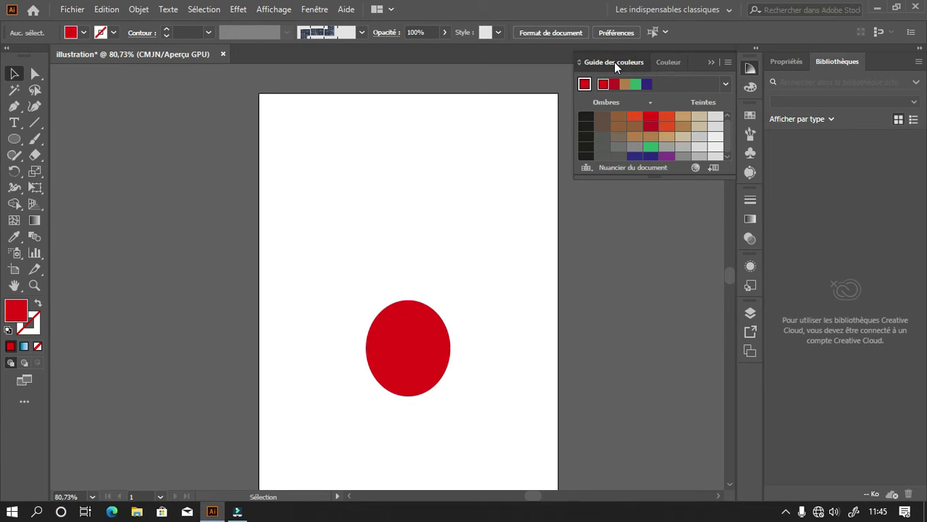
{"action": "left_click_drag", "start_coordinate": [614, 62], "coordinate": [792, 55]}
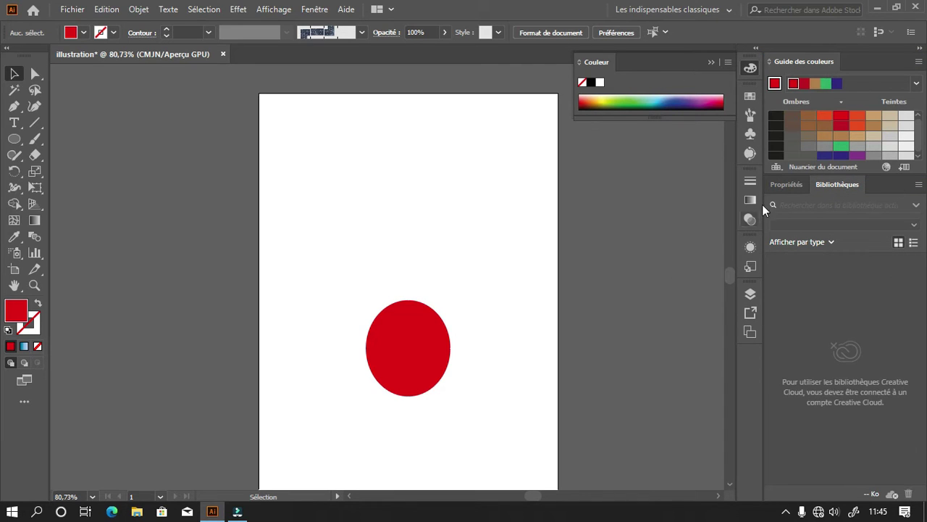
Detach the Calques panel from its collapsed group and dock it together with Propriétés and Bibliothèques
{"action": "left_click", "coordinate": [750, 293]}
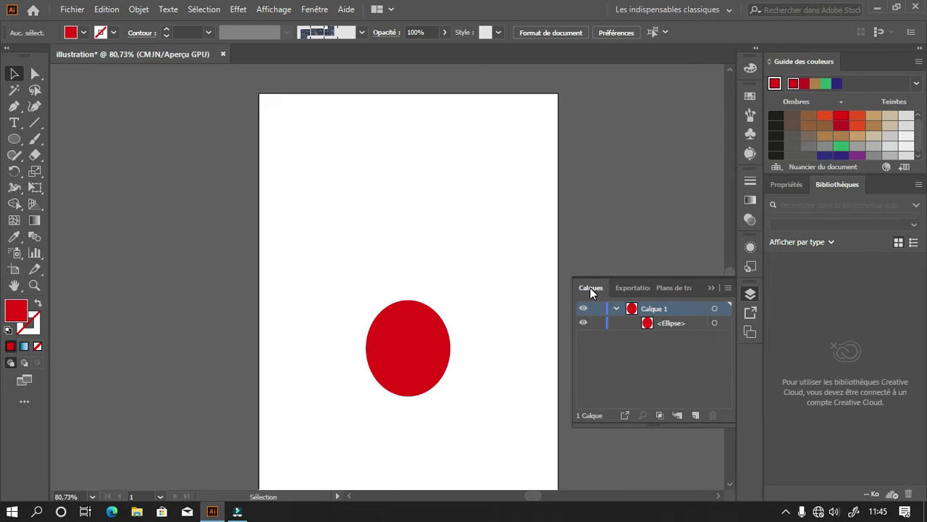
{"action": "left_click_drag", "start_coordinate": [590, 287], "coordinate": [337, 174]}
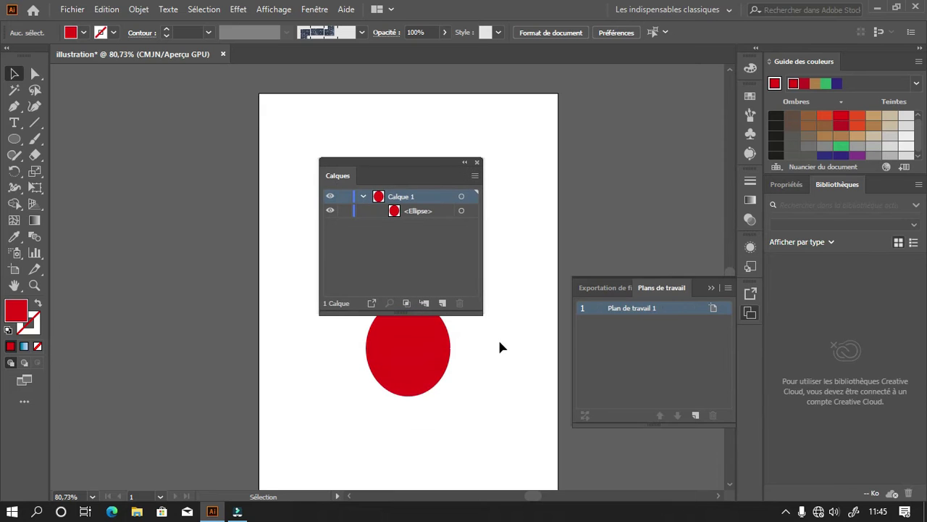
{"action": "left_click_drag", "start_coordinate": [404, 163], "coordinate": [827, 178]}
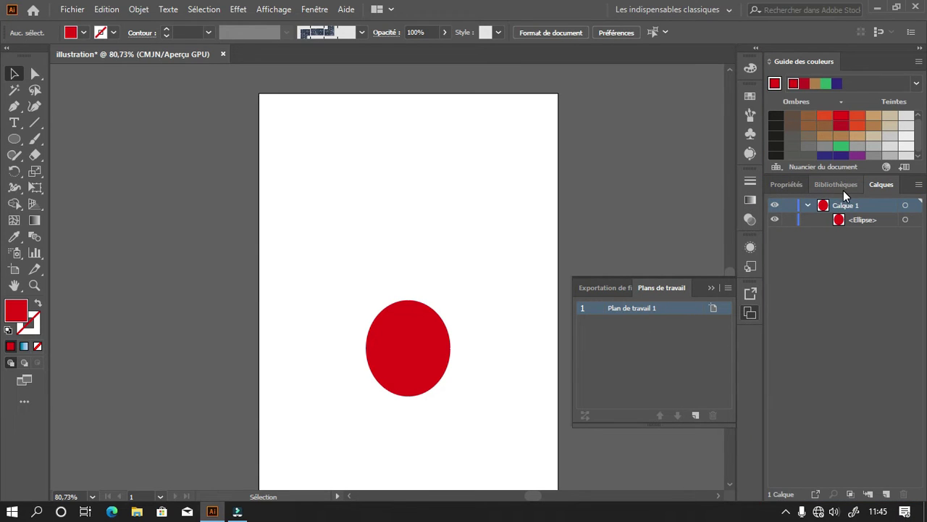
Try docking the Calques panel in a column of its own between the canvas and the collapsed panels
{"action": "left_click_drag", "start_coordinate": [884, 186], "coordinate": [781, 171]}
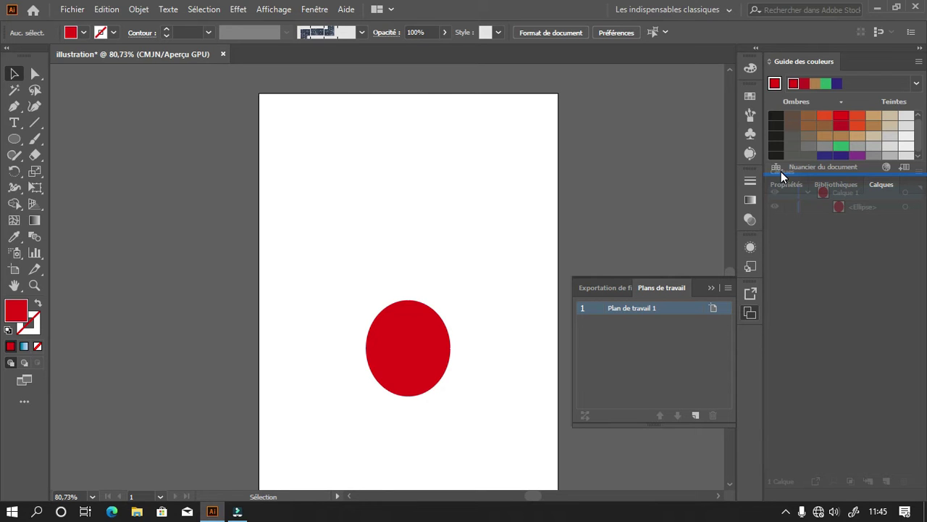
{"action": "mouse_move", "coordinate": [781, 171]}
{"action": "left_mouse_down"}
{"action": "mouse_move", "coordinate": [785, 249]}
{"action": "mouse_move", "coordinate": [646, 224]}
{"action": "mouse_move", "coordinate": [768, 228]}
{"action": "mouse_move", "coordinate": [775, 180]}
{"action": "left_mouse_up"}
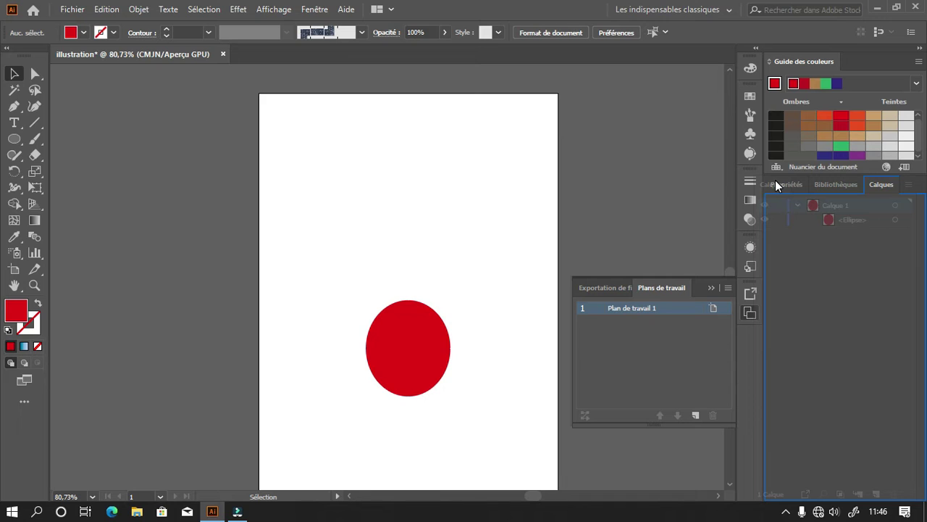
{"action": "left_click_drag", "start_coordinate": [776, 180], "coordinate": [776, 179]}
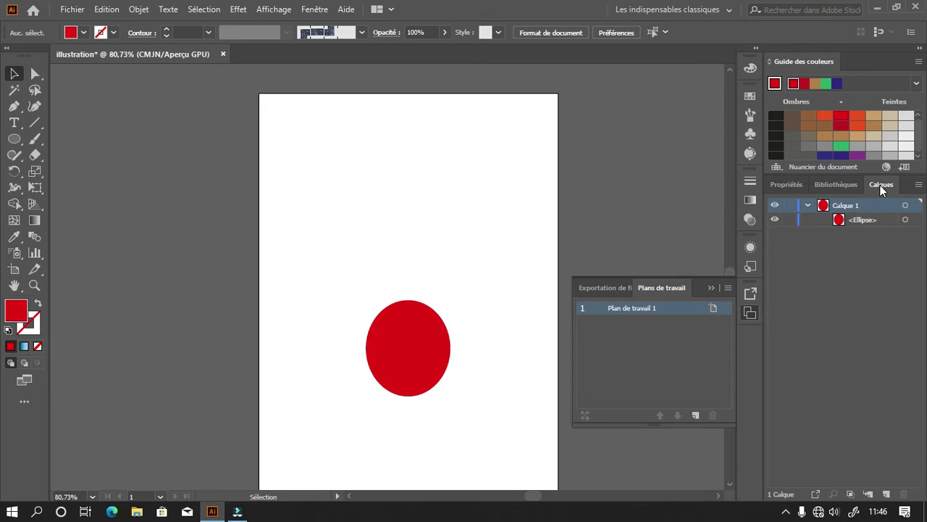
{"action": "left_click_drag", "start_coordinate": [882, 188], "coordinate": [730, 186]}
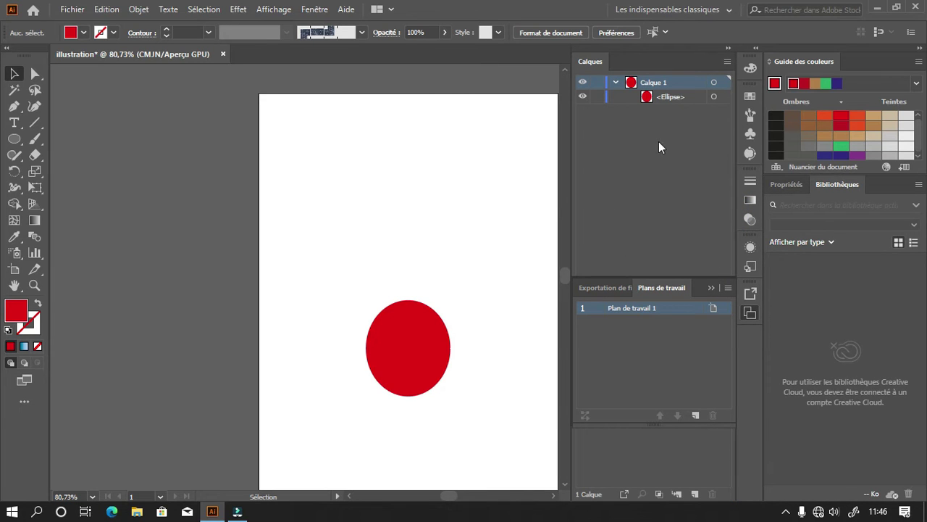
Dock the Calques panel between Guide des couleurs and the Propriétés group, and collapse the Plans de travail panel
{"action": "left_click_drag", "start_coordinate": [600, 60], "coordinate": [802, 177]}
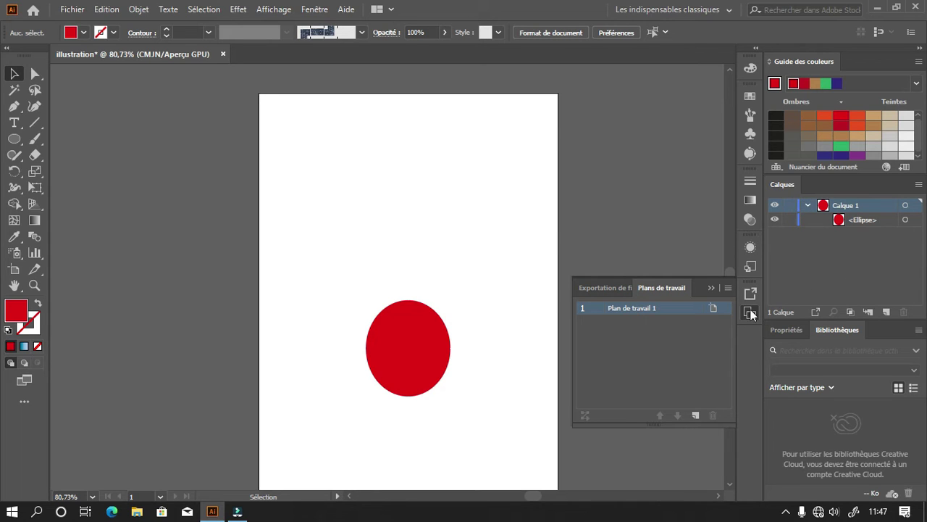
{"action": "left_click", "coordinate": [708, 288]}
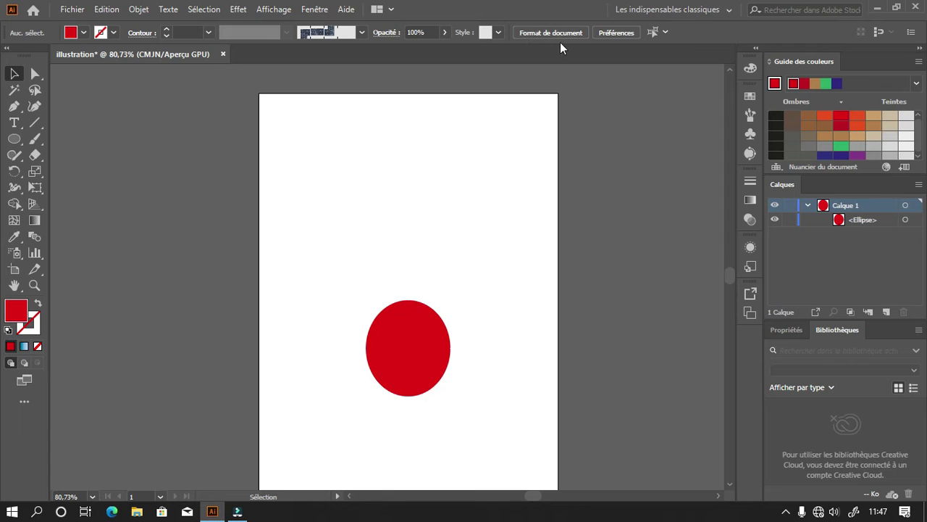
Review the unit, transparency grid colour and flattening preset choices in the document setup without changing them
{"action": "left_click", "coordinate": [534, 32]}
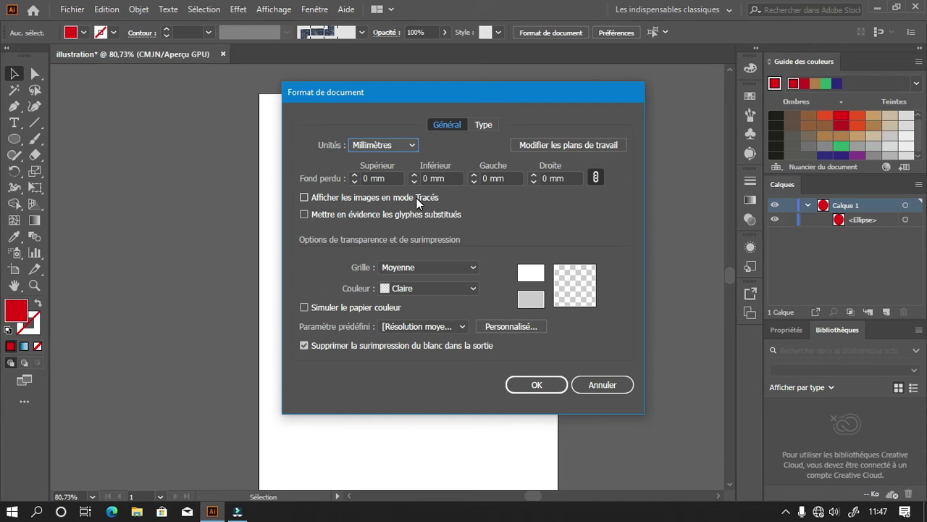
{"action": "left_click", "coordinate": [407, 145]}
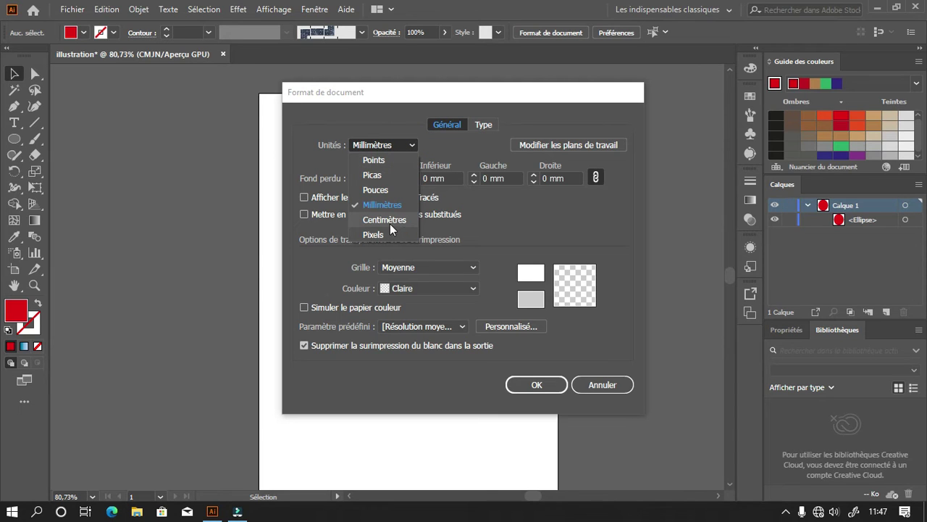
{"action": "left_click", "coordinate": [403, 92]}
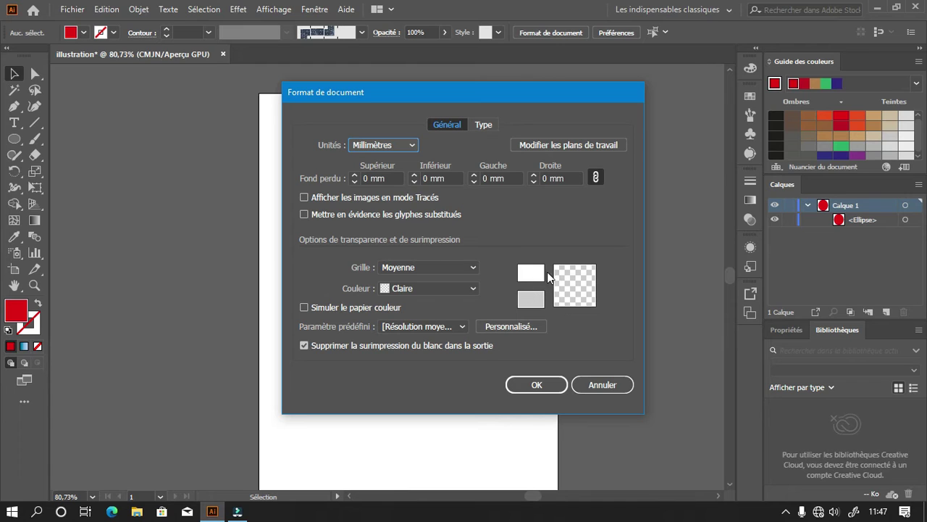
{"action": "left_click", "coordinate": [468, 290]}
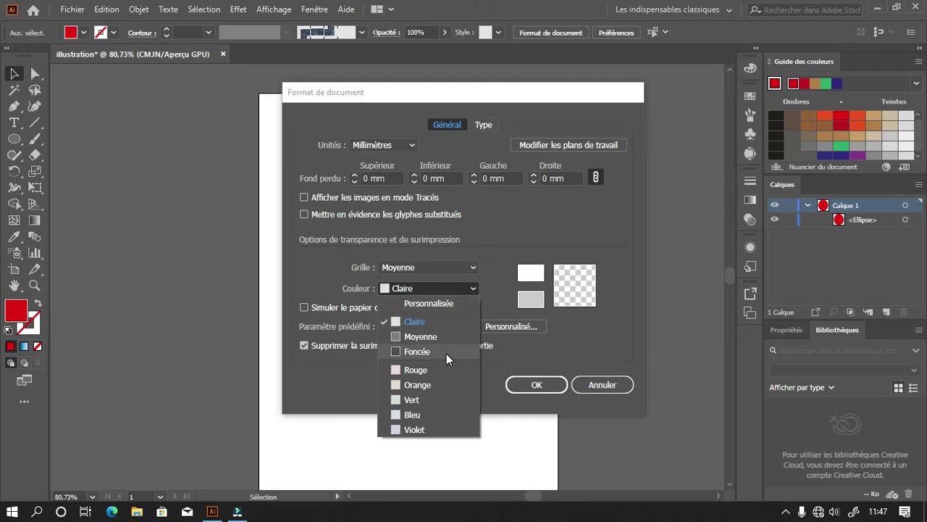
{"action": "left_click", "coordinate": [499, 258]}
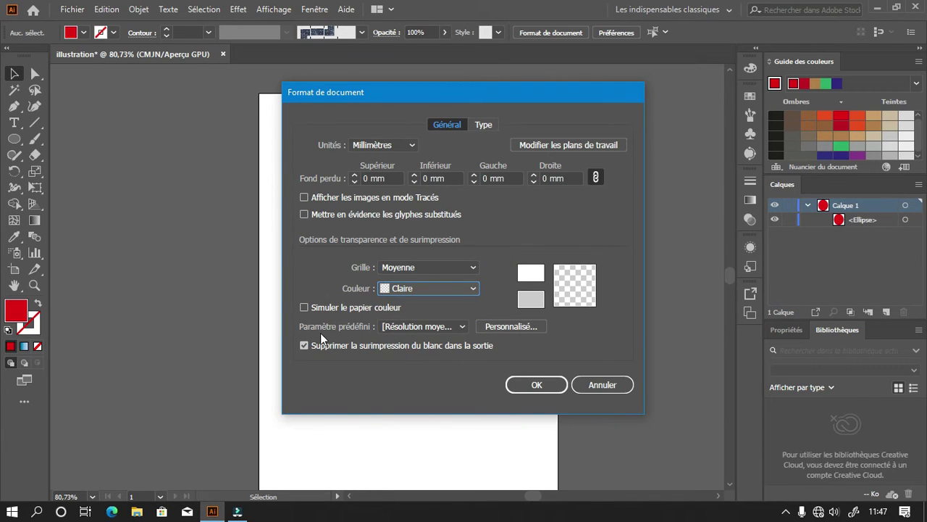
{"action": "left_click", "coordinate": [463, 327]}
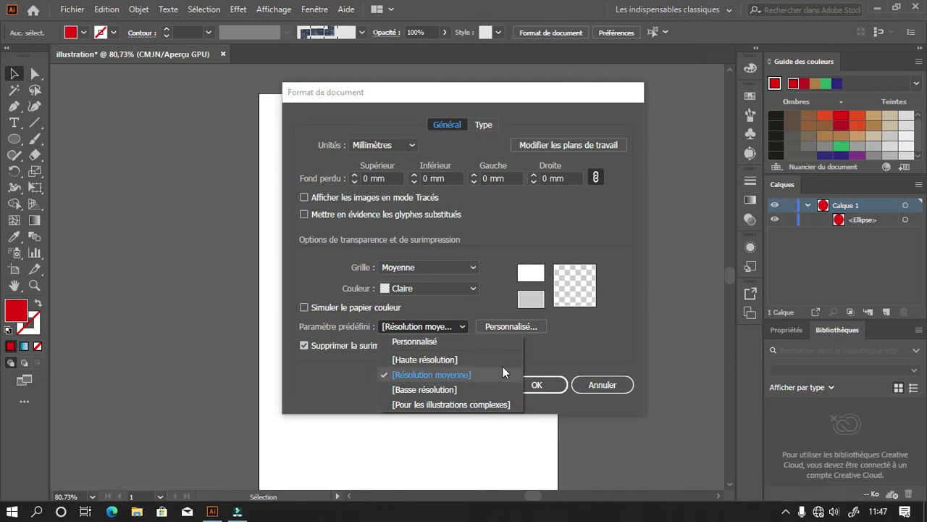
{"action": "left_click", "coordinate": [498, 281]}
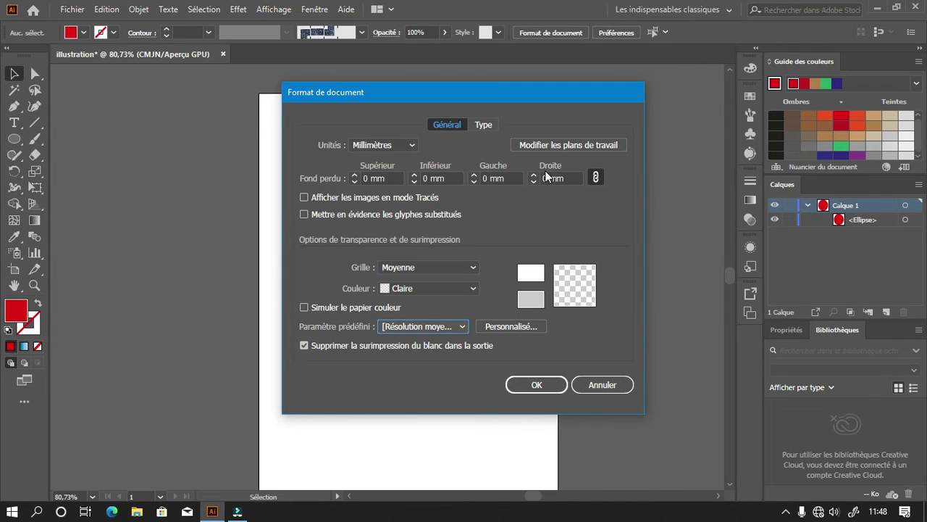
Switch from document setup to artboard editing and move the A4 artboard with its ellipse to about X 157 mm, Y 140 mm
{"action": "left_click", "coordinate": [574, 145]}
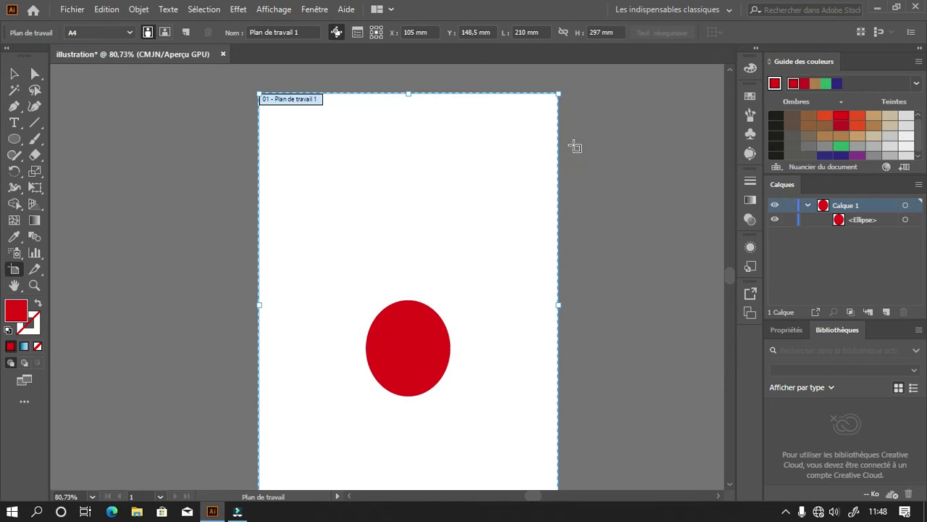
{"action": "scroll", "coordinate": [478, 196], "scroll_direction": "down", "scroll_amount": 1}
{"action": "scroll", "coordinate": [463, 250], "scroll_direction": "up", "scroll_amount": 2}
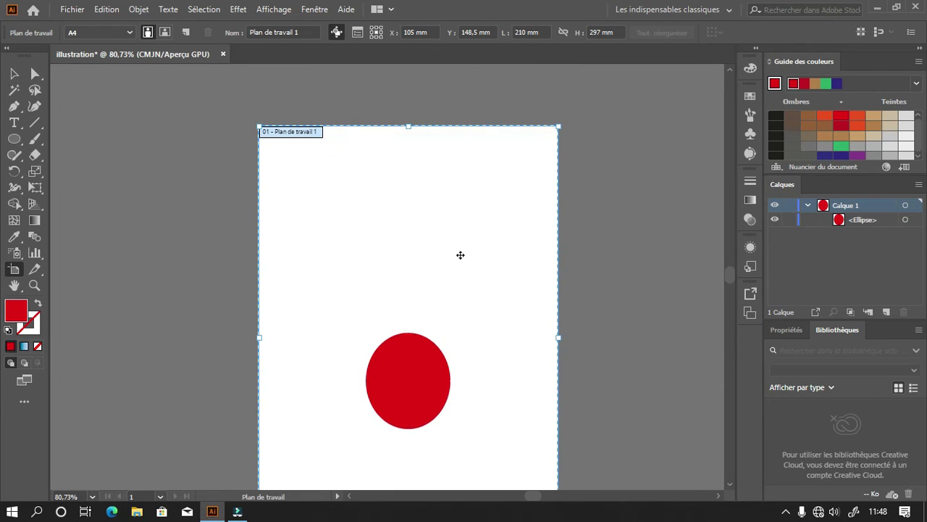
{"action": "scroll", "coordinate": [460, 255], "scroll_direction": "up", "scroll_amount": 1}
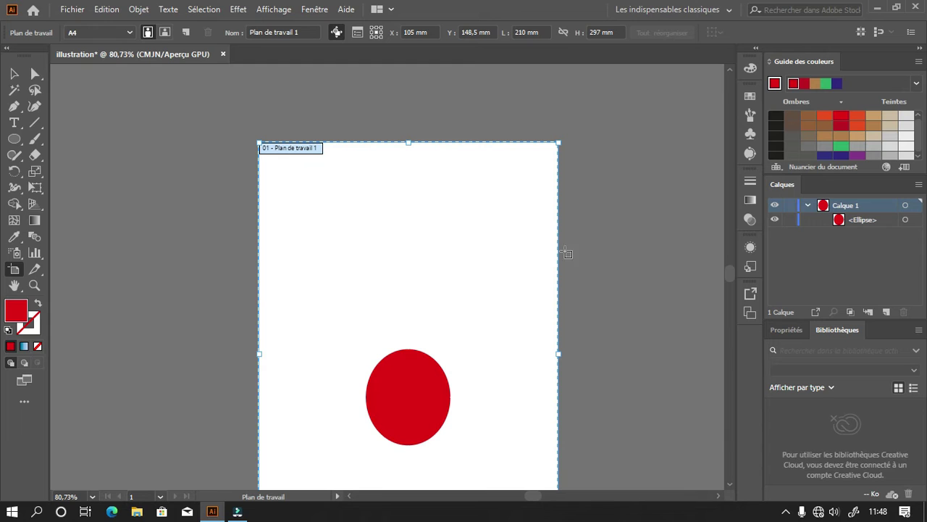
{"action": "left_click_drag", "start_coordinate": [538, 251], "coordinate": [560, 240]}
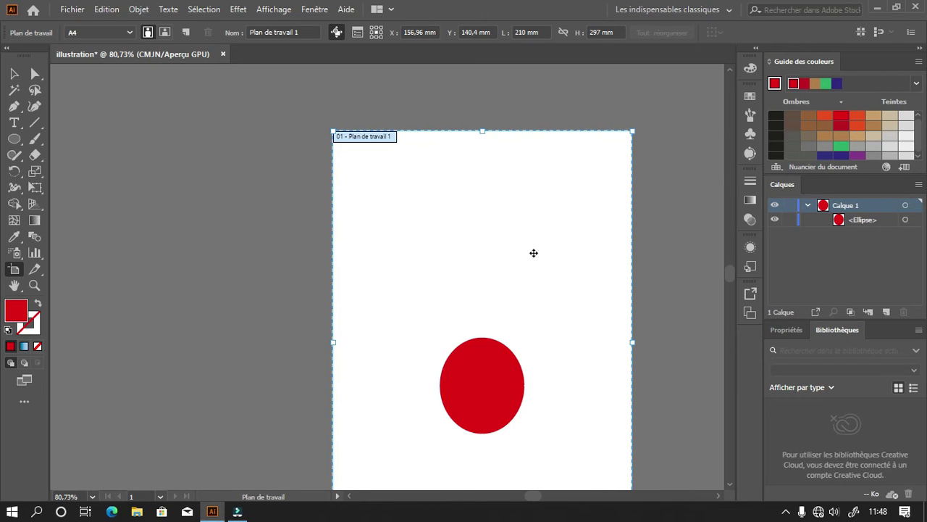
Duplicate the artboard with its red ellipse to the left of the original, at about X -121 mm, Y 137.5 mm
{"action": "scroll", "coordinate": [534, 253], "scroll_direction": "down", "scroll_amount": 1}
{"action": "scroll", "coordinate": [533, 252], "scroll_direction": "down", "scroll_amount": 1}
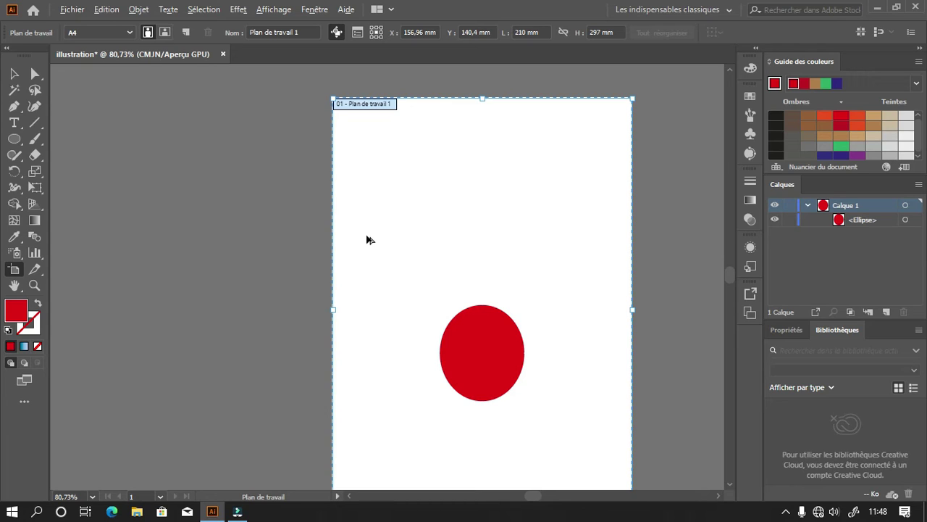
{"action": "key", "text": "alt"}
{"action": "key", "text": "alt"}
{"action": "left_click_drag", "start_coordinate": [370, 244], "coordinate": [311, 238]}
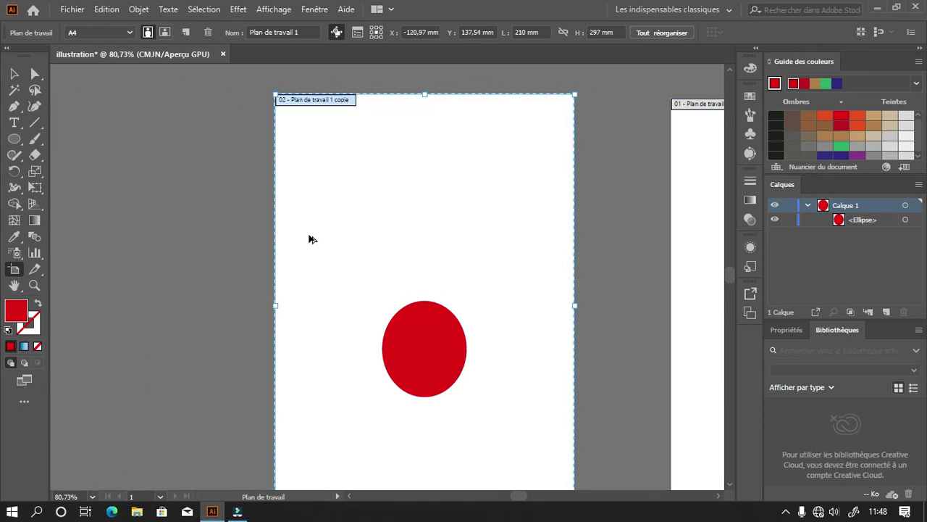
{"action": "scroll", "coordinate": [292, 240], "scroll_direction": "down", "scroll_amount": 3, "text": "alt"}
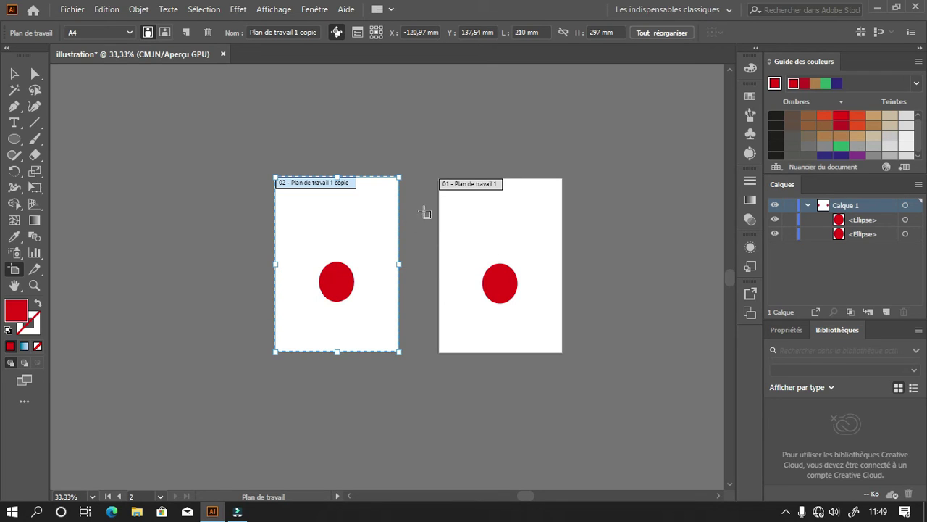
Duplicate the copied artboard again at about X -1 mm, Y 322 mm, and delete both artboard copies with their ellipses
{"action": "left_click_drag", "start_coordinate": [366, 246], "coordinate": [436, 353]}
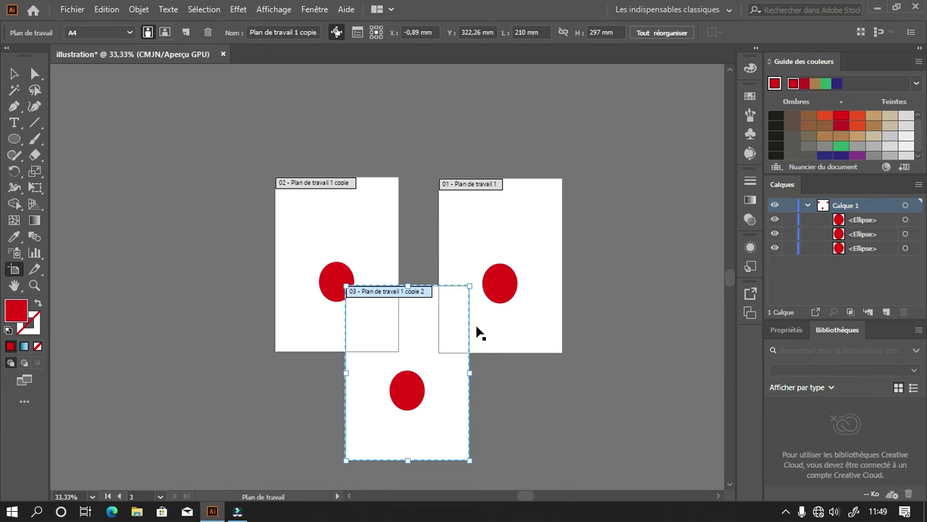
{"action": "key", "text": "Delete"}
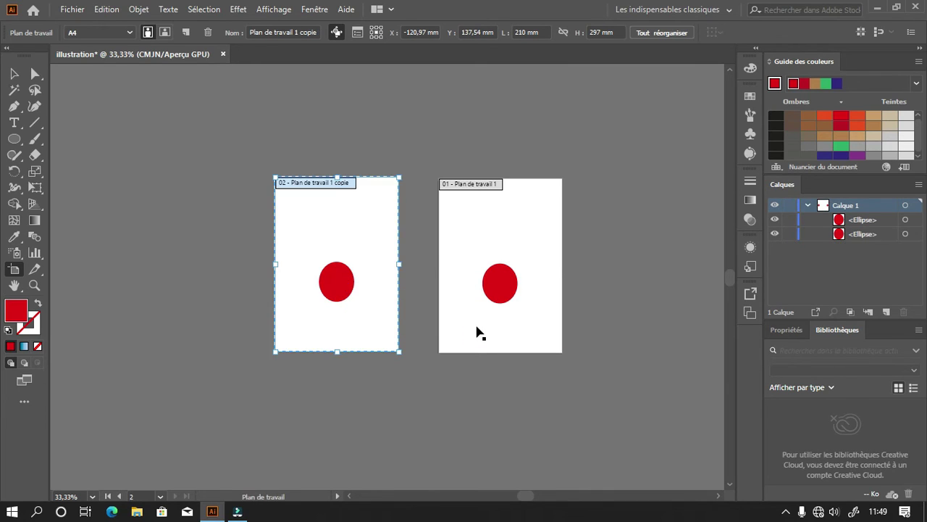
{"action": "key", "text": "Delete"}
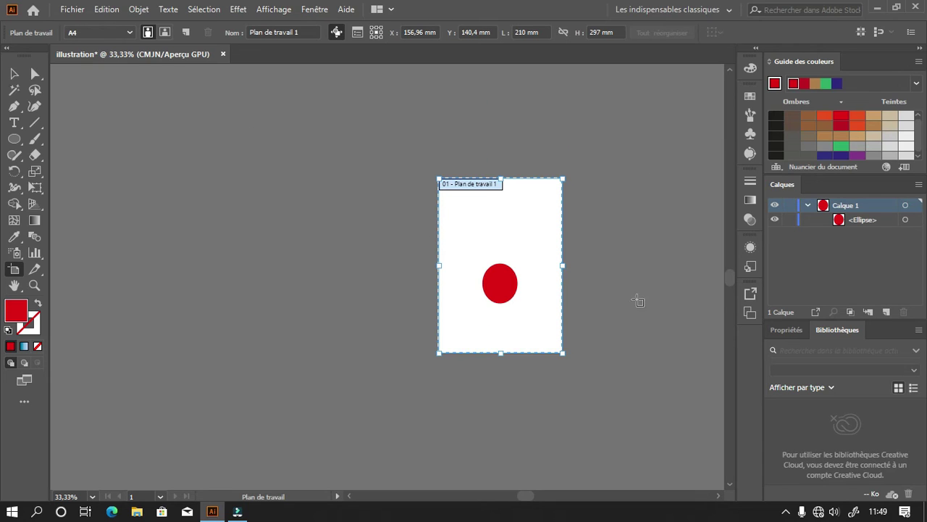
Explore the fill colour picker's swatch list and colour models, try the C=0 M=95 J=20 N=0 swatch, and cancel the change
{"action": "left_click", "coordinate": [15, 312]}
{"action": "double_click", "coordinate": [15, 312]}
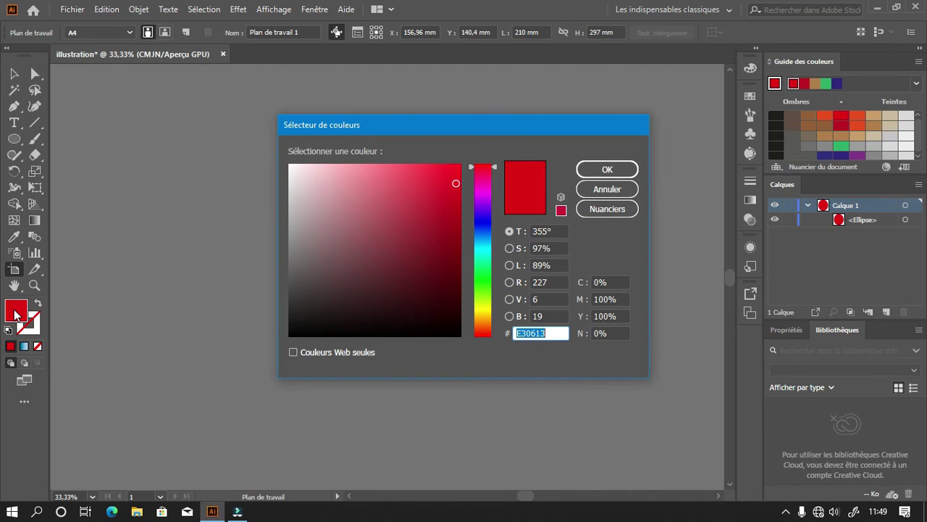
{"action": "left_click_drag", "start_coordinate": [456, 132], "coordinate": [439, 133]}
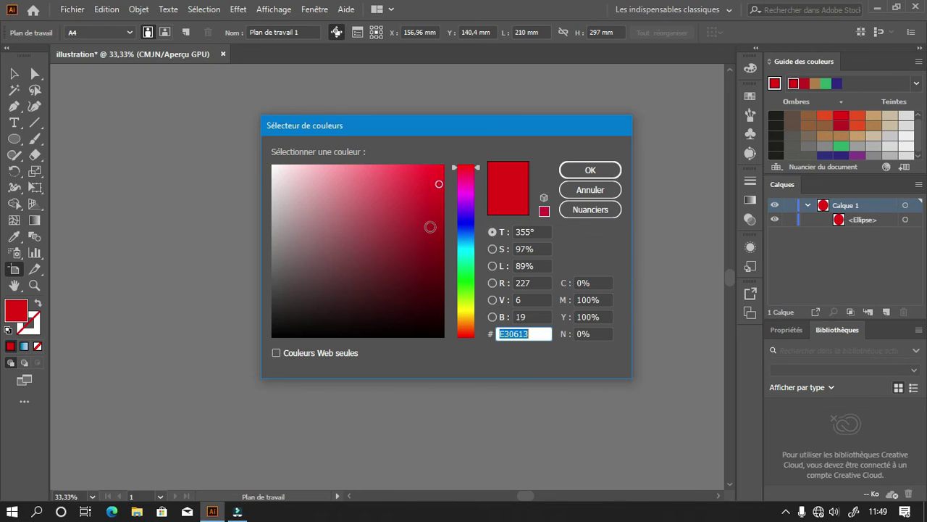
{"action": "left_click", "coordinate": [597, 211]}
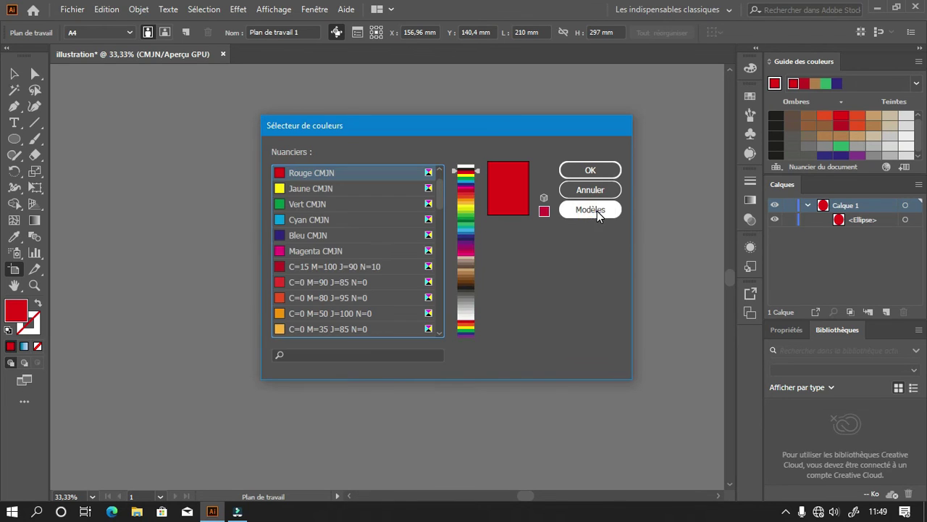
{"action": "scroll", "coordinate": [417, 241], "scroll_direction": "down", "scroll_amount": 12}
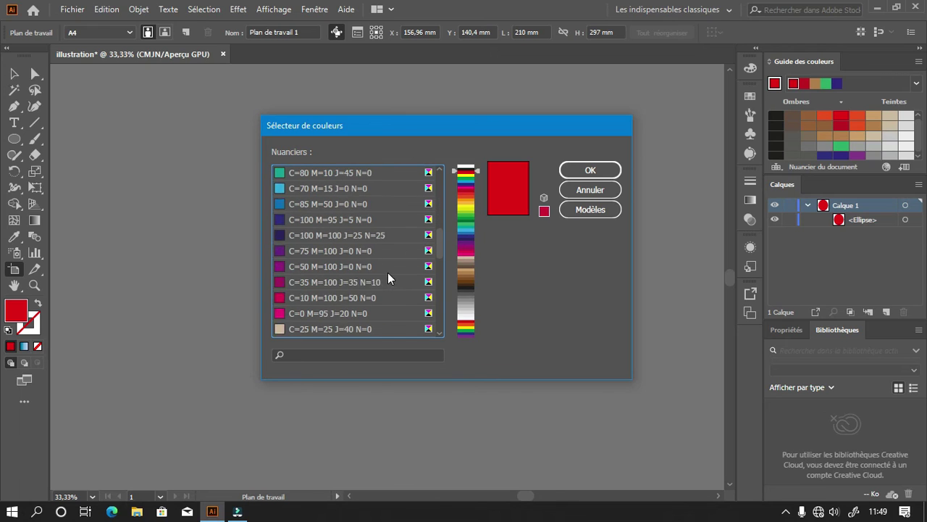
{"action": "left_click_drag", "start_coordinate": [468, 177], "coordinate": [460, 253]}
{"action": "left_click", "coordinate": [590, 210]}
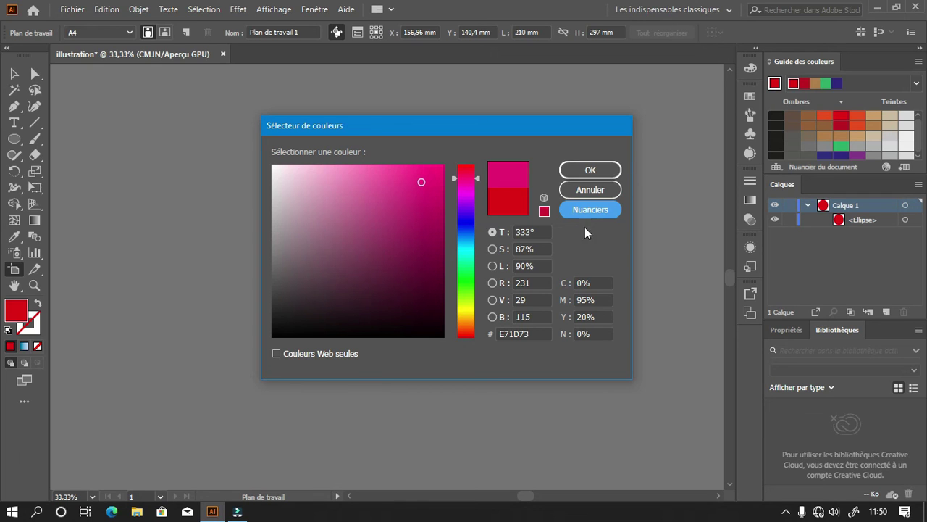
{"action": "left_click", "coordinate": [589, 190]}
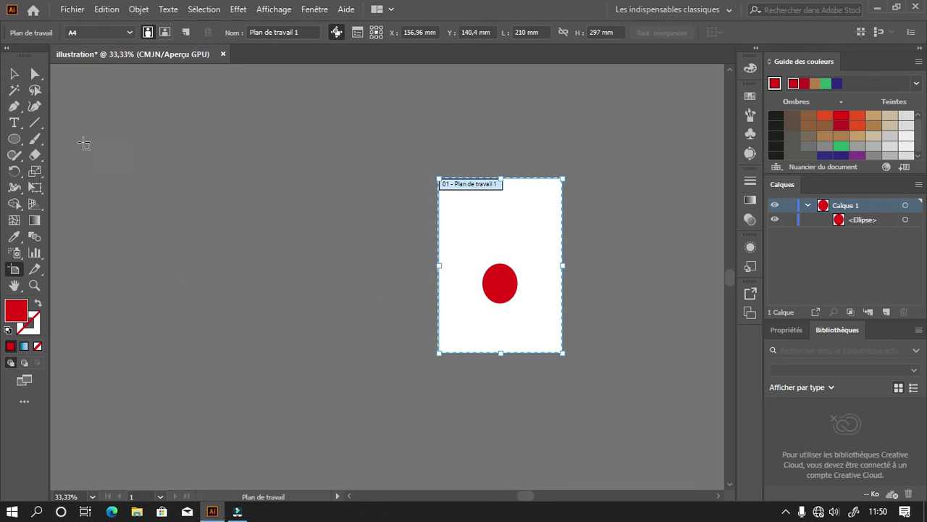
Exit artboard editing by switching to the Selection tool
{"action": "left_click", "coordinate": [14, 73]}
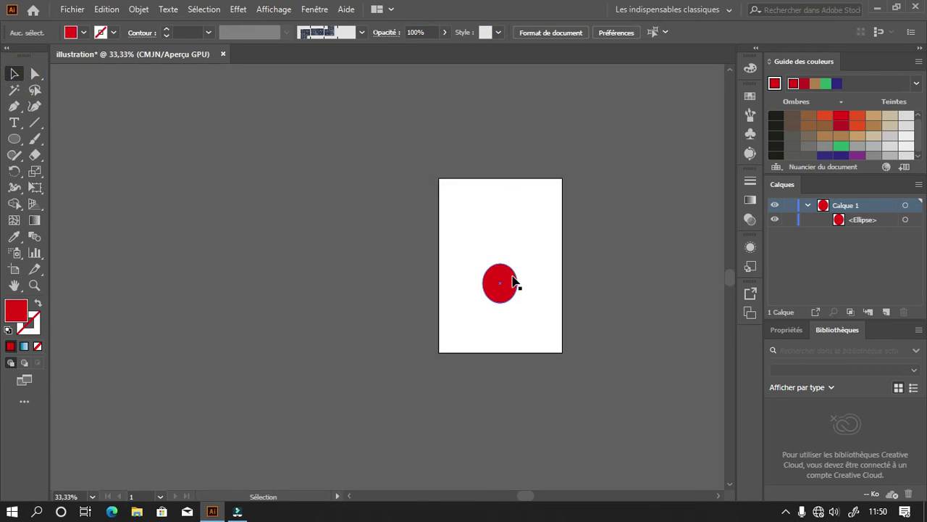